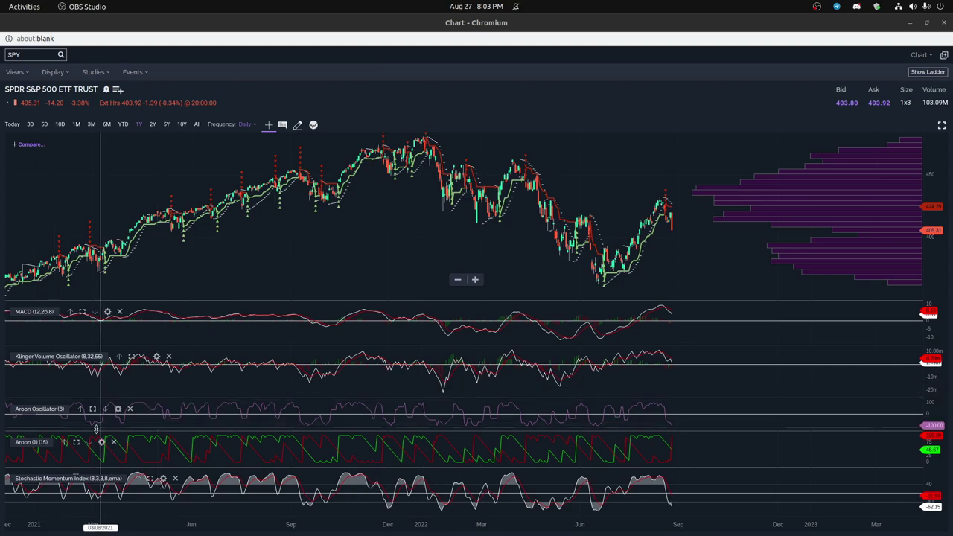
# Examine the Aroon (1) and Aroon Oscillator panes one at a time in enlarged view, with the daily SPY chart zoomed in to 2022.
pyautogui.click(75, 442)
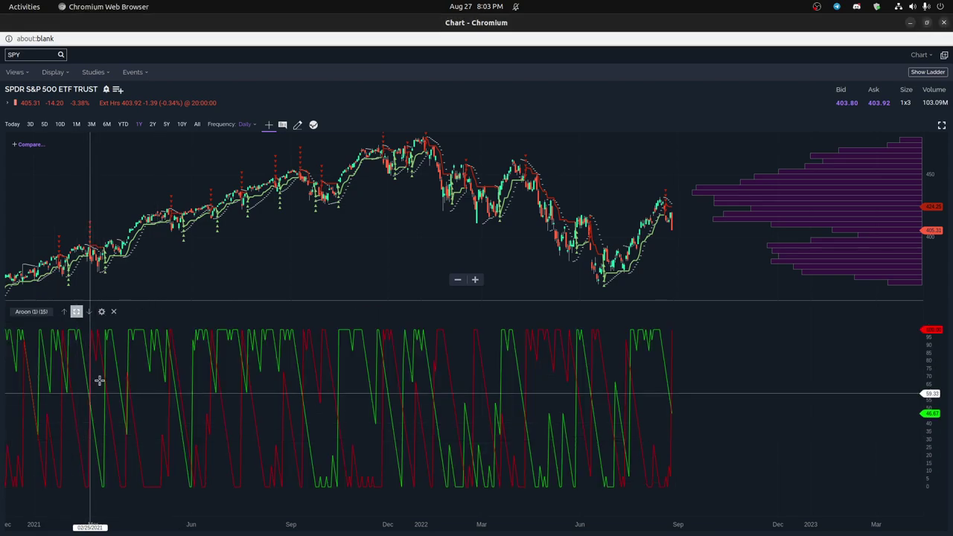
pyautogui.scroll(3, 145, 373)
pyautogui.scroll(2, 145, 373)
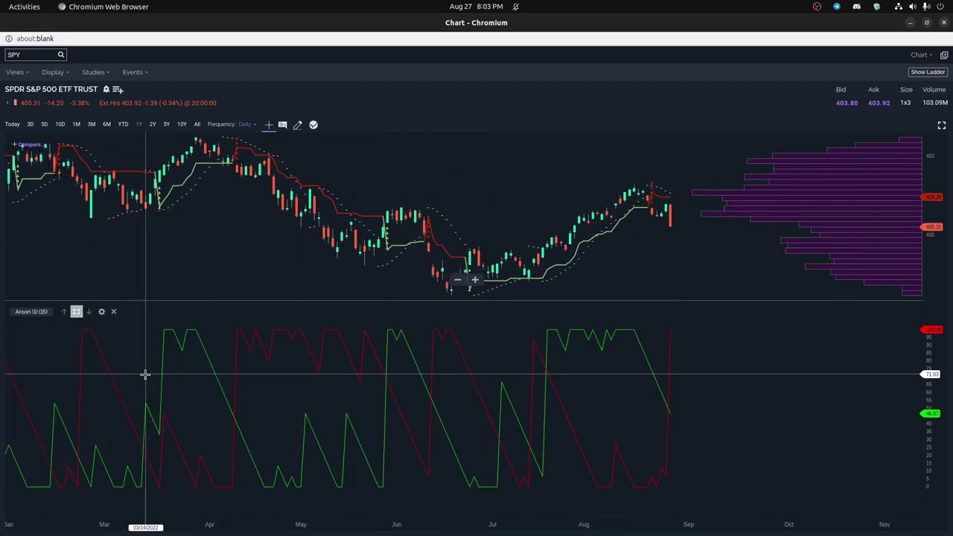
pyautogui.click(76, 313)
pyautogui.click(92, 409)
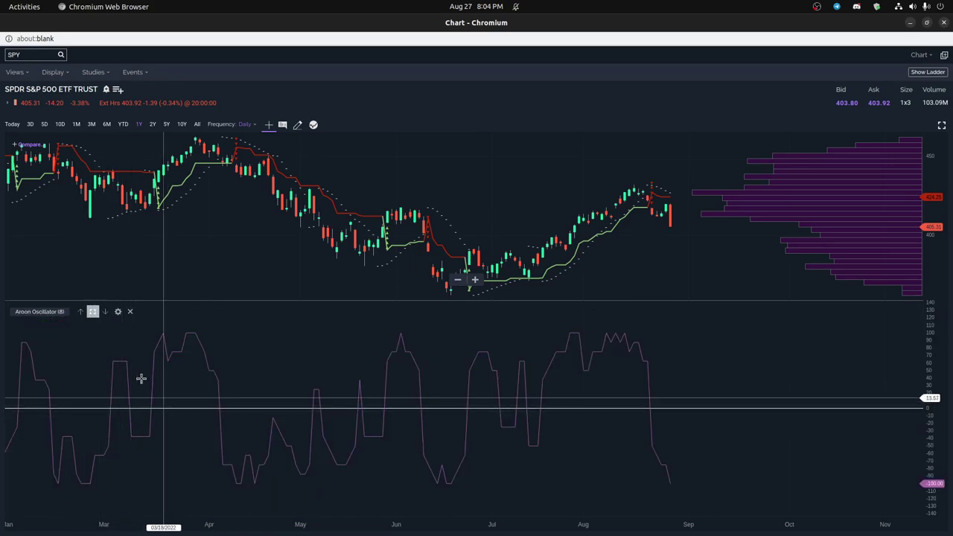
pyautogui.click(92, 311)
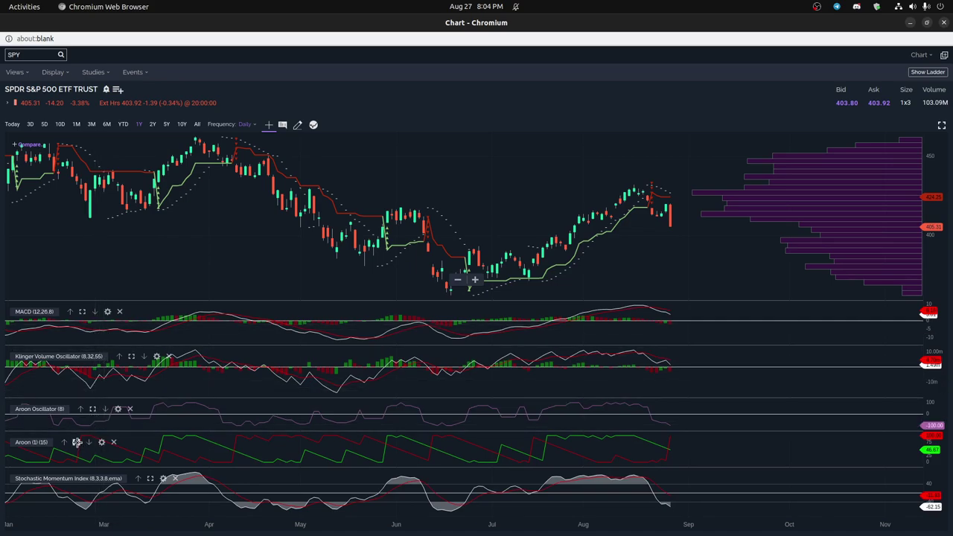
# Examine the enlarged Aroon (1) pane together with its period and line colour settings, and restore the stacked study panes.
pyautogui.click(76, 443)
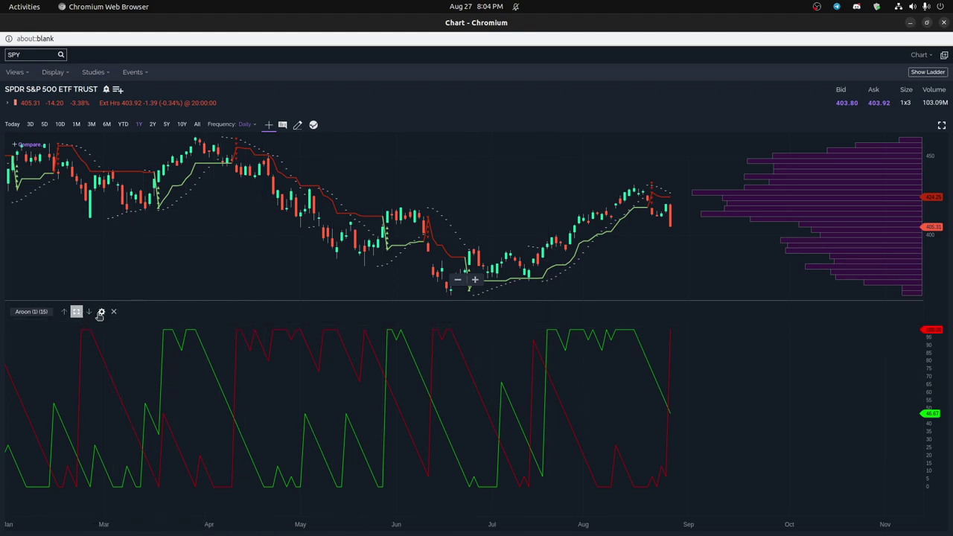
pyautogui.click(101, 311)
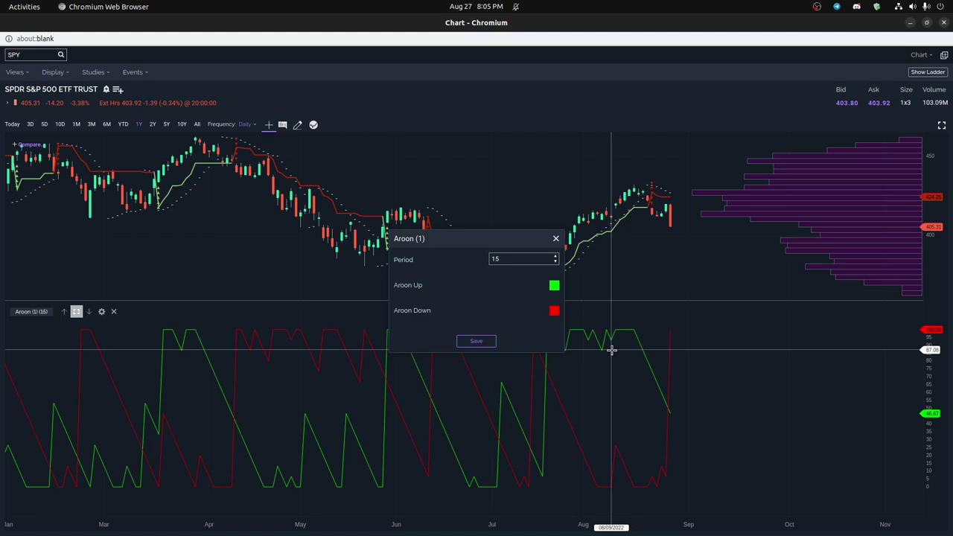
pyautogui.click(555, 238)
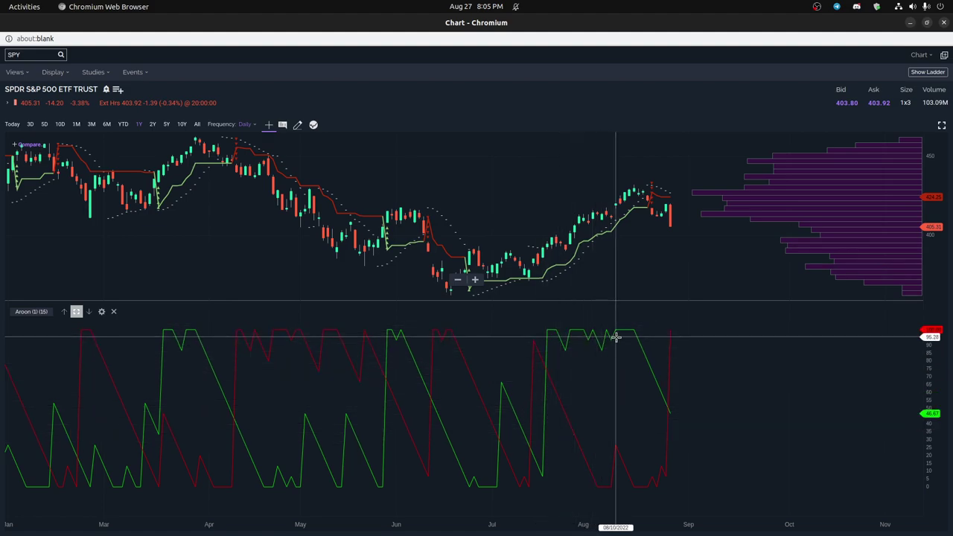
pyautogui.click(102, 312)
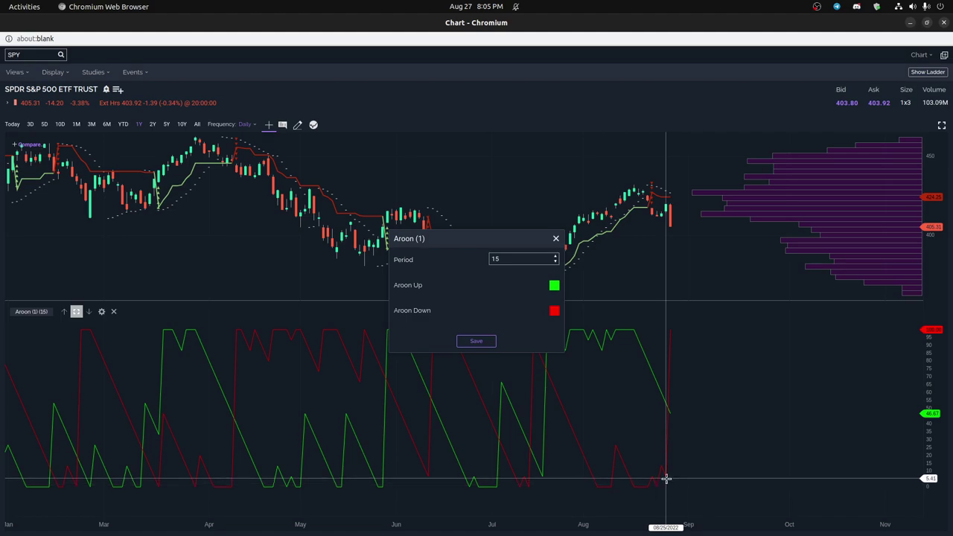
pyautogui.click(556, 241)
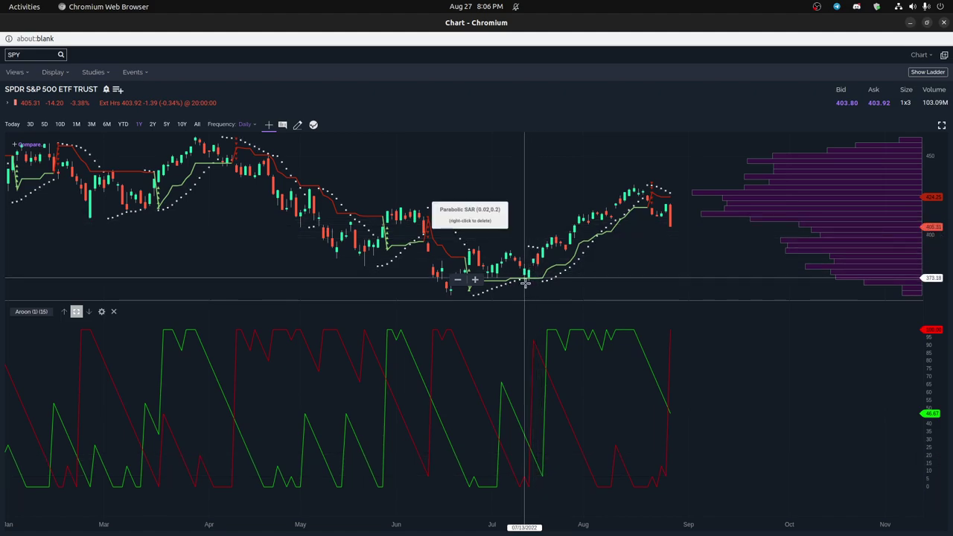
pyautogui.click(76, 311)
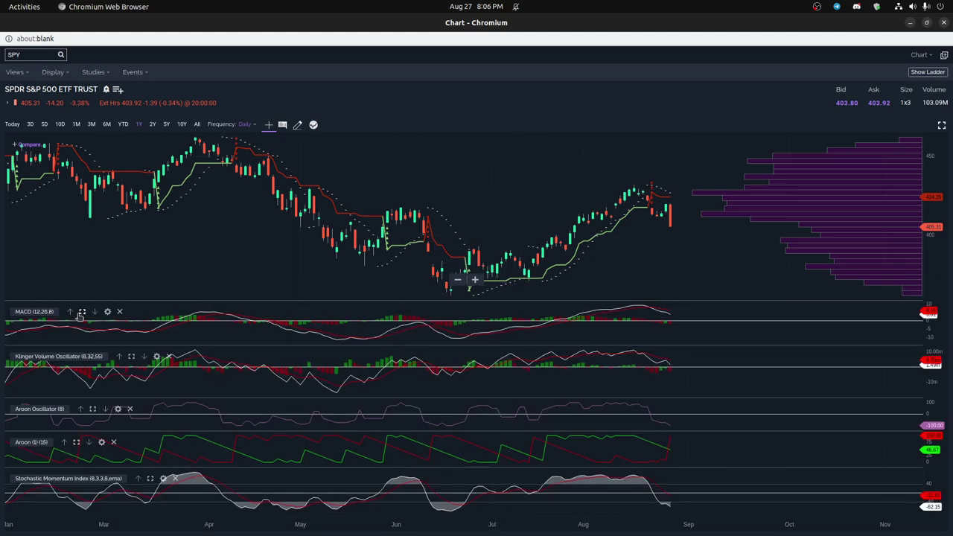
# Examine the enlarged Aroon Oscillator pane and its settings, and the enlarged MACD pane, restoring the stacked layout.
pyautogui.click(93, 410)
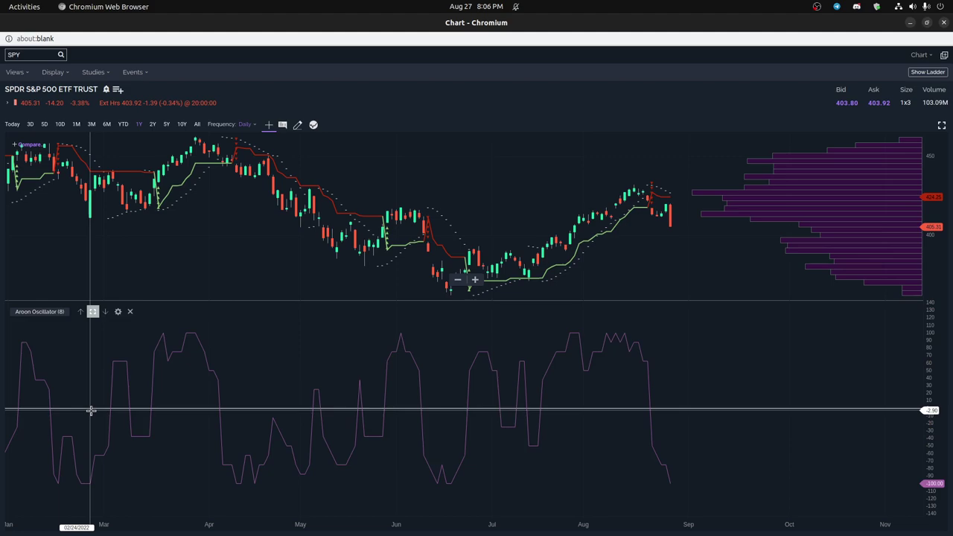
pyautogui.click(92, 312)
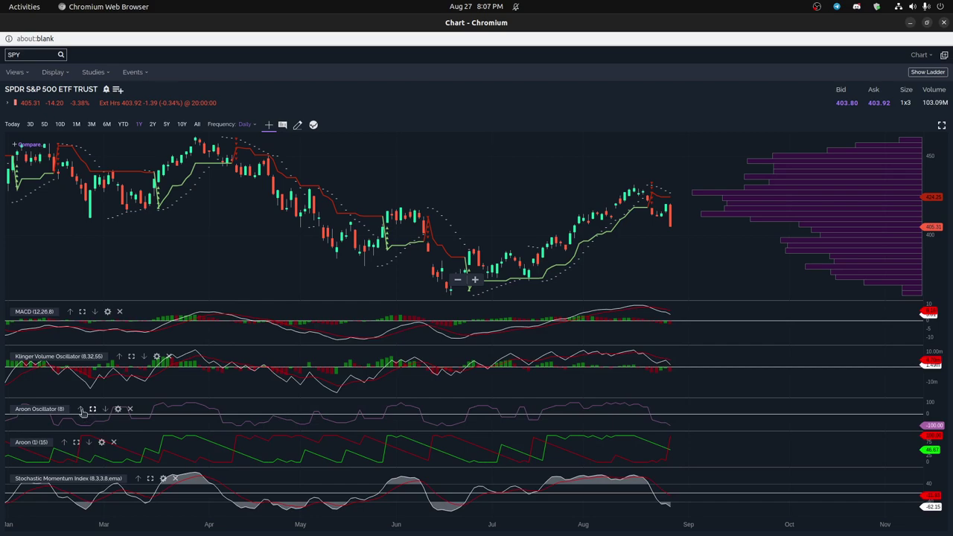
pyautogui.click(117, 409)
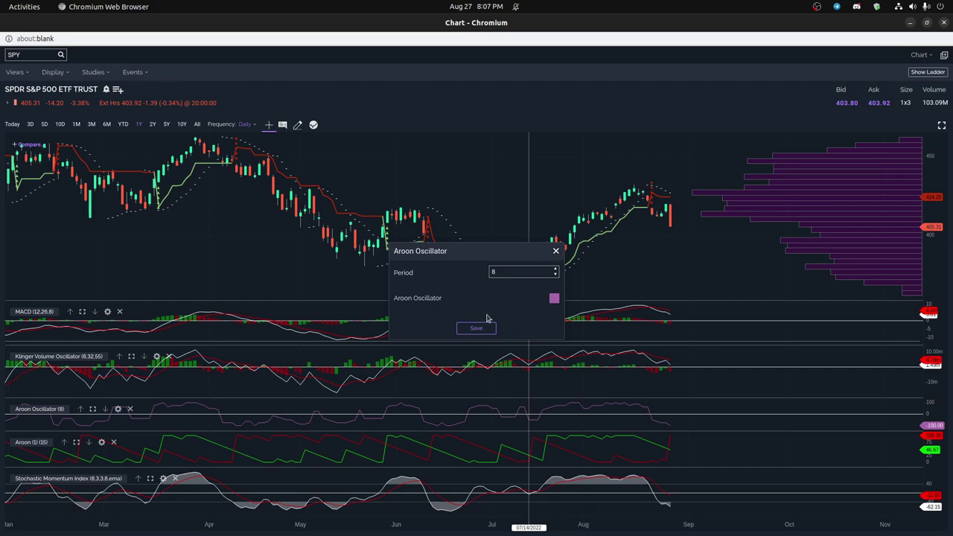
pyautogui.click(555, 251)
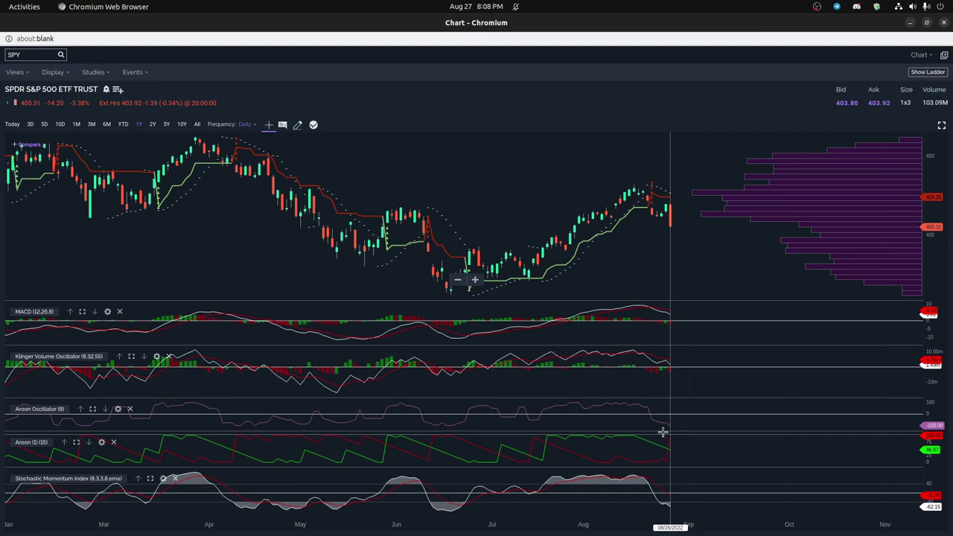
pyautogui.click(83, 312)
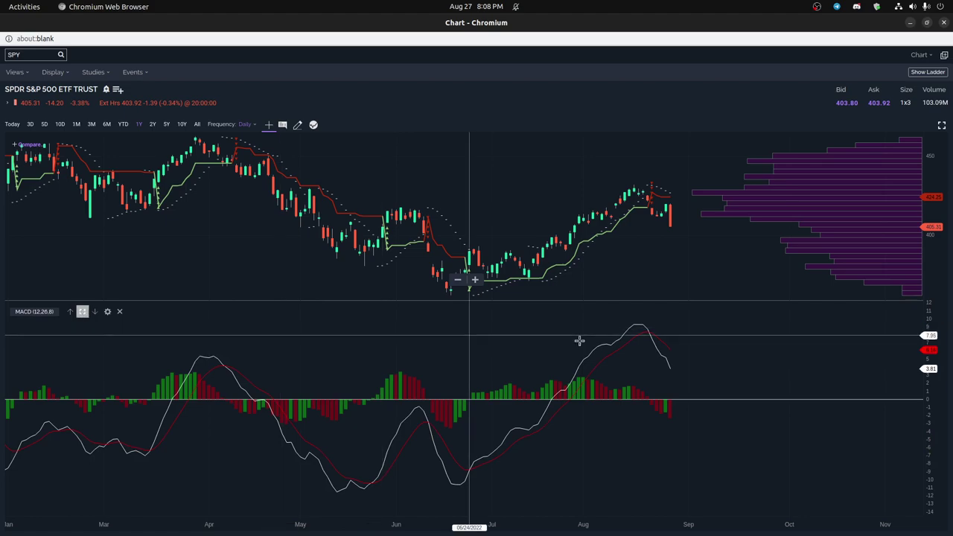
pyautogui.click(83, 312)
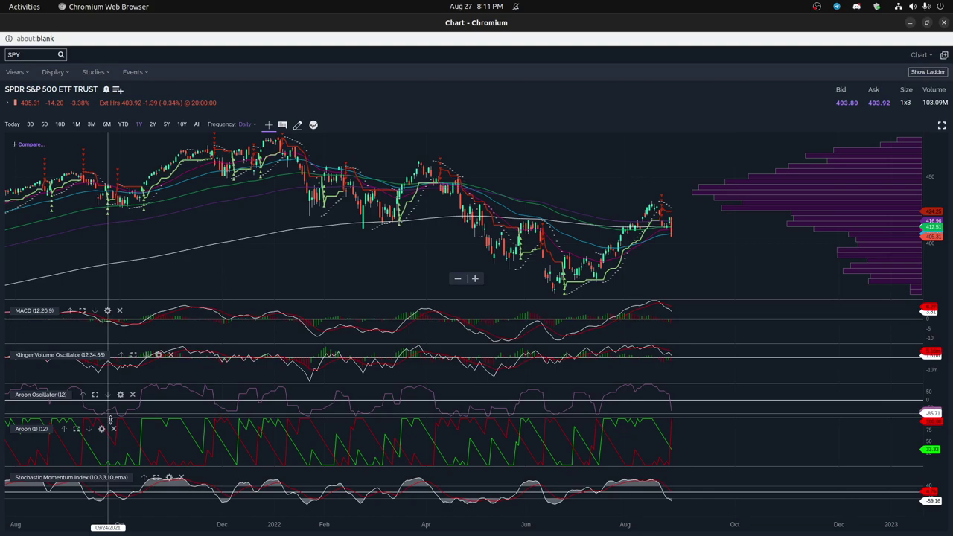
# Remove the Stochastic Momentum Index and Klinger Volume Oscillator studies from the daily SPY chart.
pyautogui.click(181, 477)
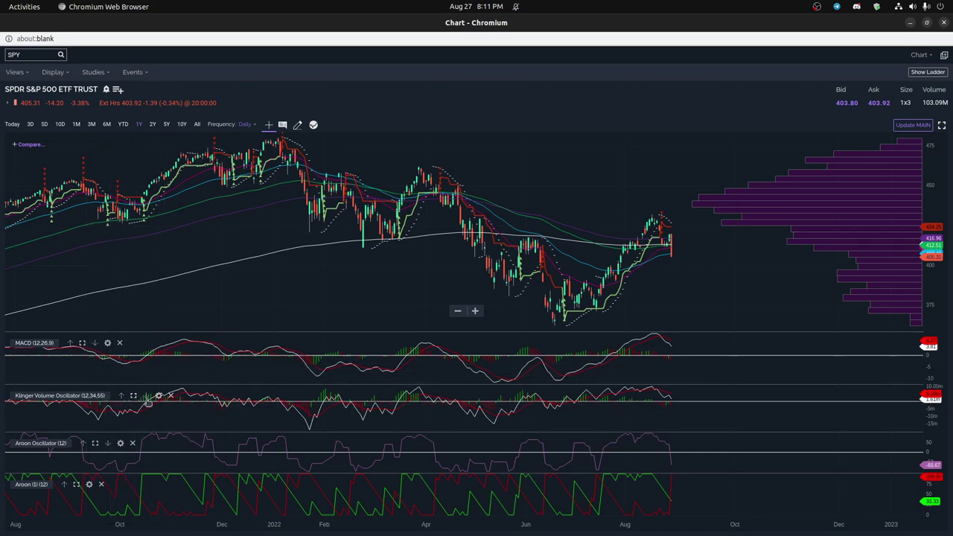
pyautogui.click(170, 396)
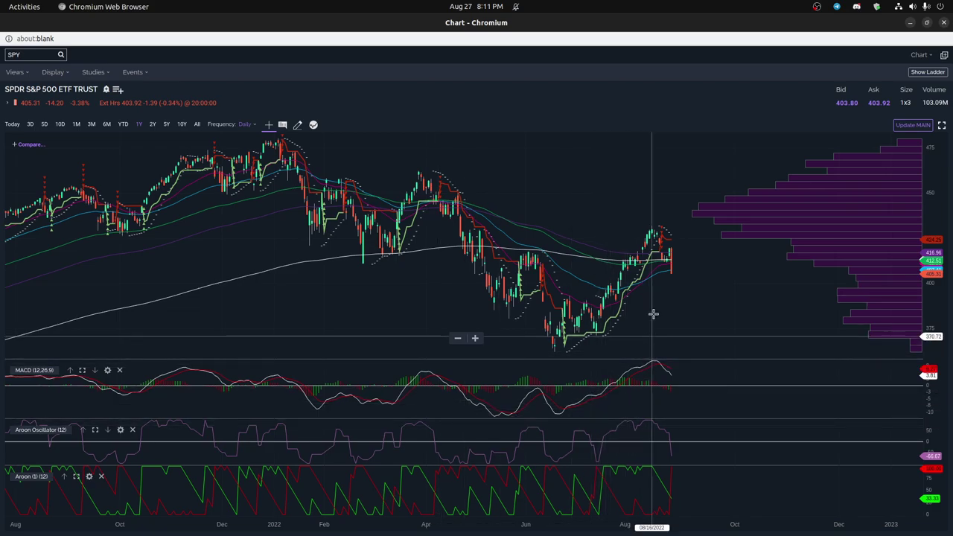
pyautogui.click(652, 260)
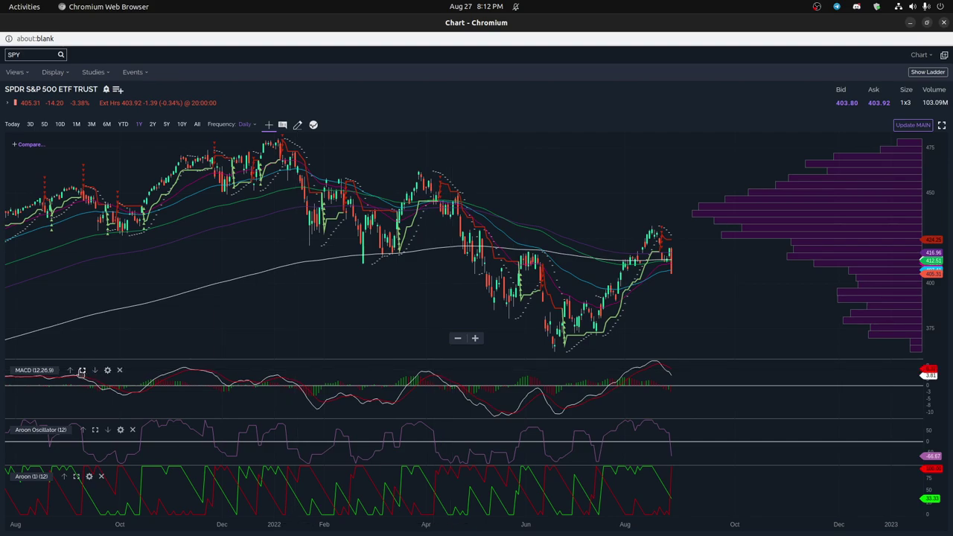
# Examine the enlarged MACD pane and the period and colour settings of the Aroon (1) study.
pyautogui.click(81, 370)
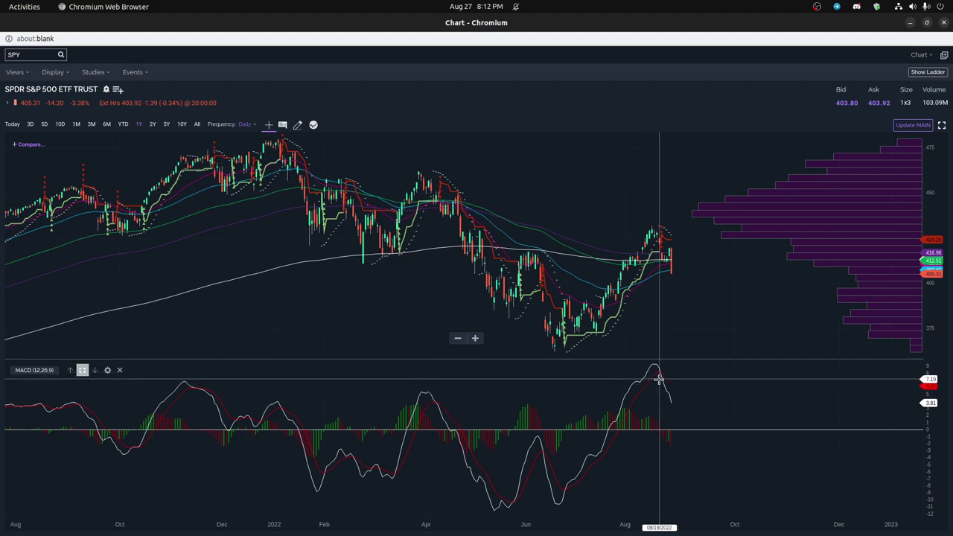
pyautogui.click(82, 370)
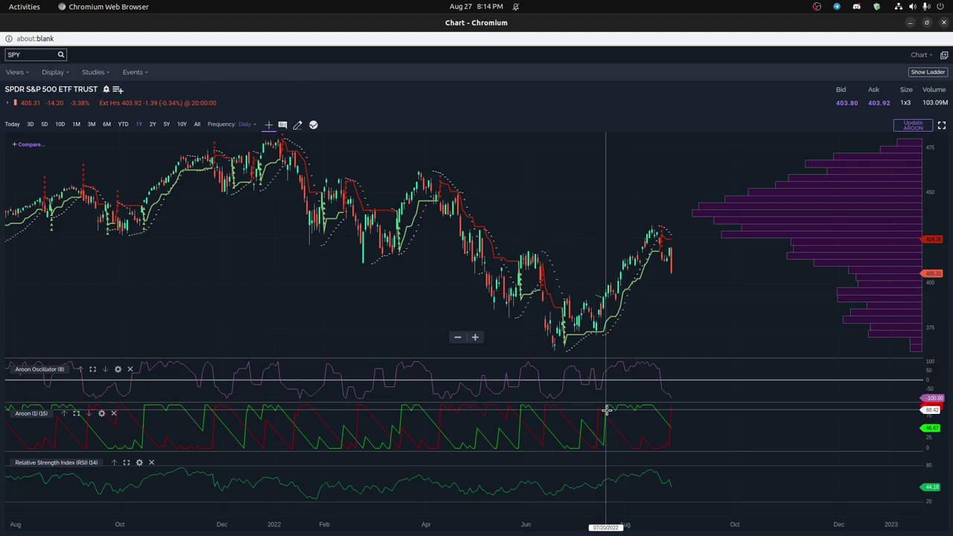
pyautogui.click(101, 413)
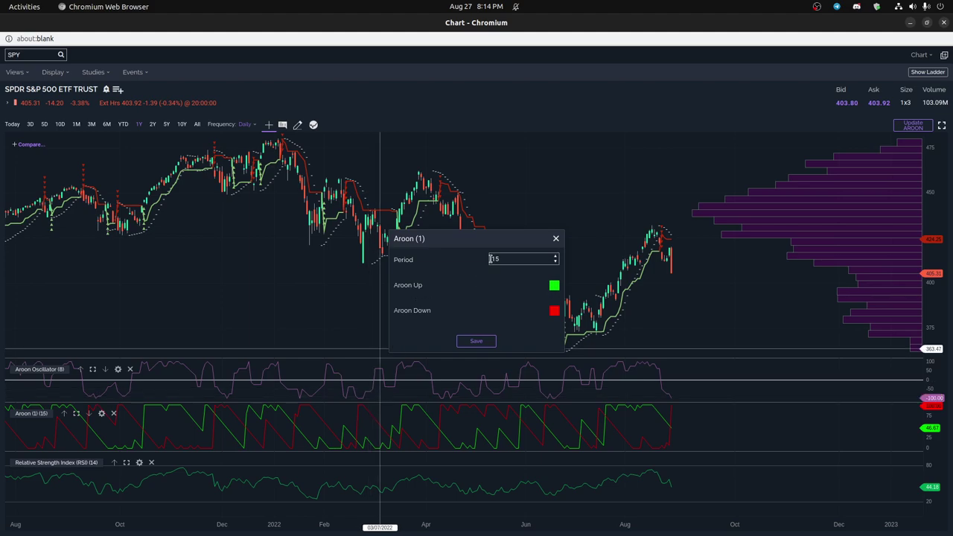
pyautogui.click(556, 240)
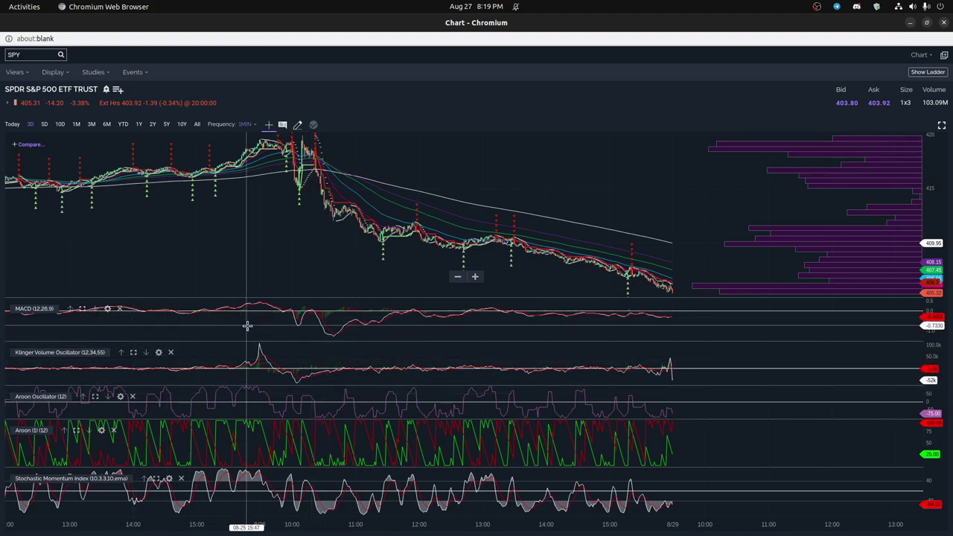
# Set the Aroon Oscillator's period to 8 on the 1-minute SPY chart and save it.
pyautogui.scroll(-3, 248, 324)
pyautogui.scroll(2, 350, 336)
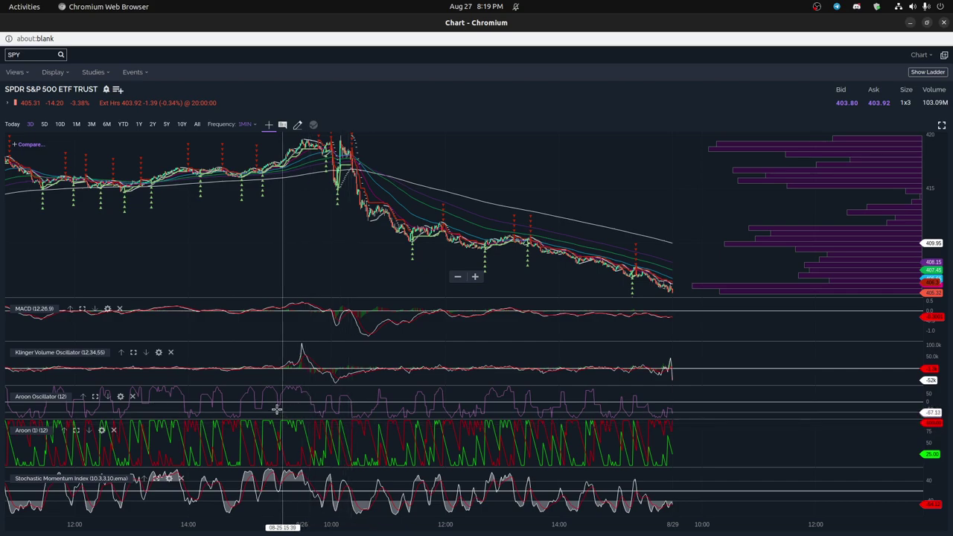
pyautogui.click(120, 396)
pyautogui.moveTo(521, 272); pyautogui.dragTo(460, 275)
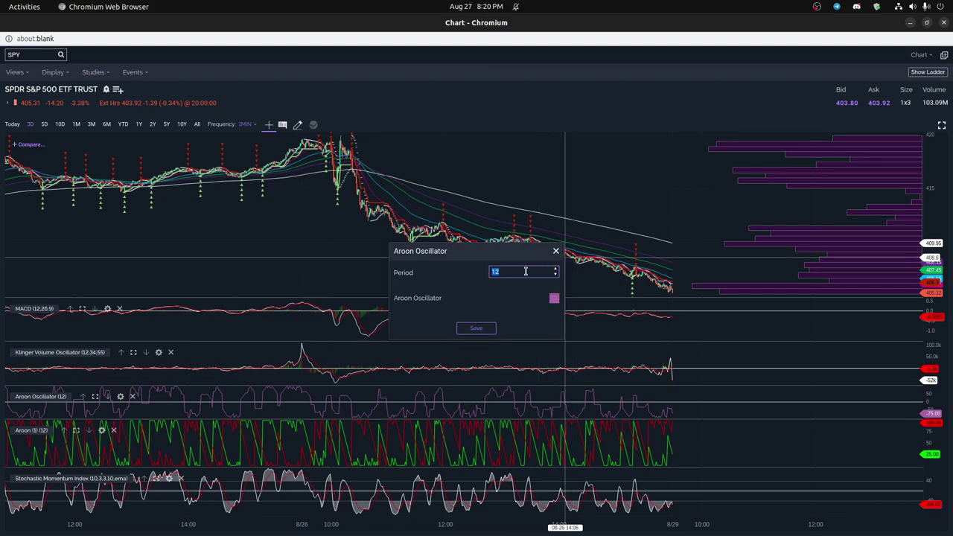
pyautogui.write('8')
pyautogui.click(477, 329)
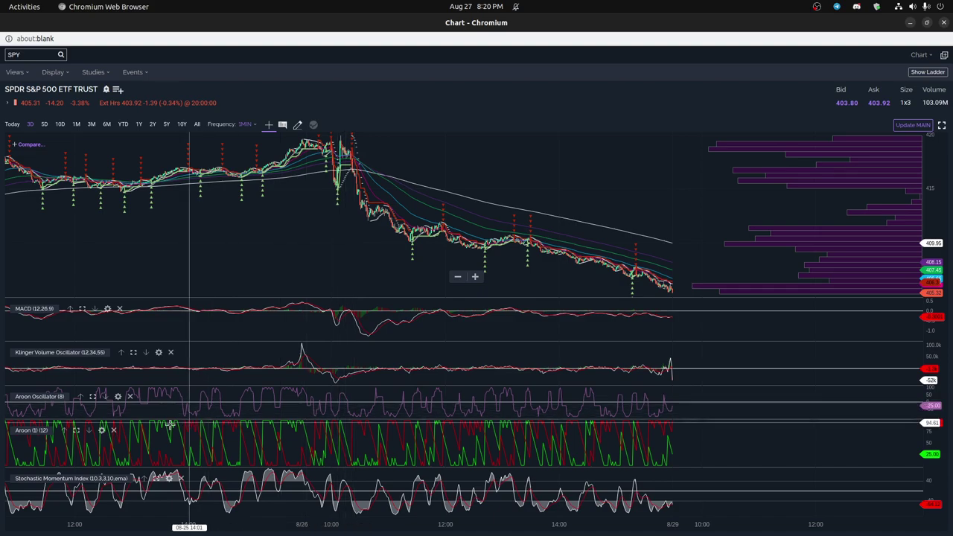
# Set the Aroon (1) study's period to 16 on the 1-minute chart and save it.
pyautogui.click(102, 430)
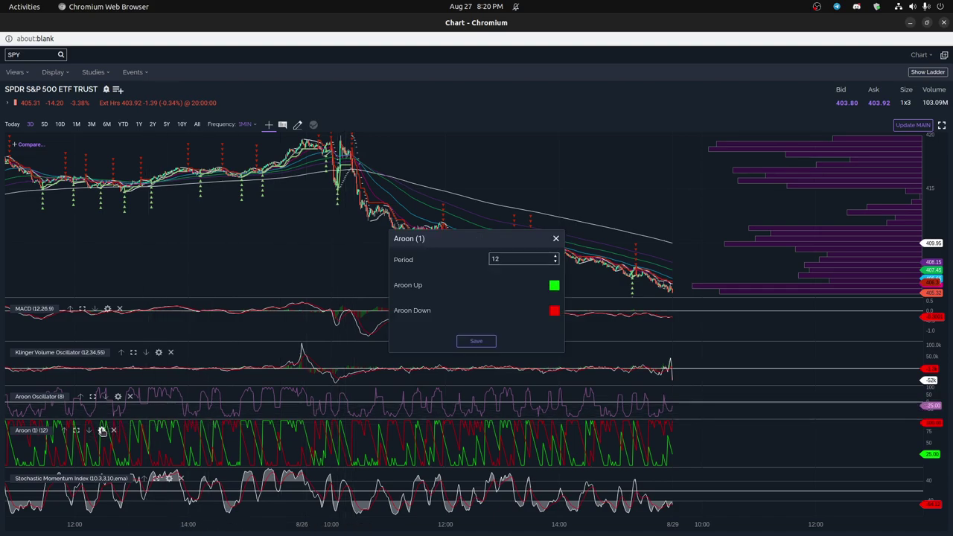
pyautogui.moveTo(502, 258); pyautogui.dragTo(490, 258)
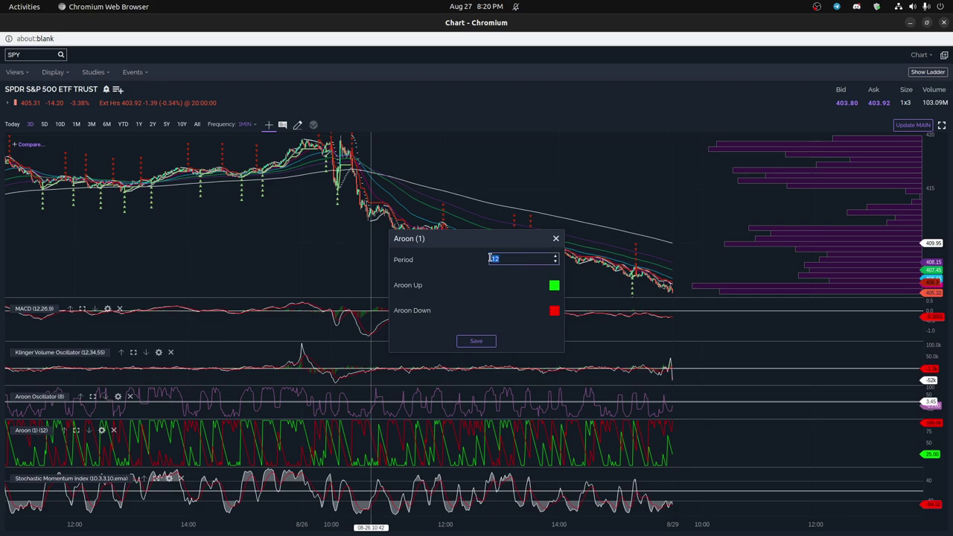
pyautogui.write('16')
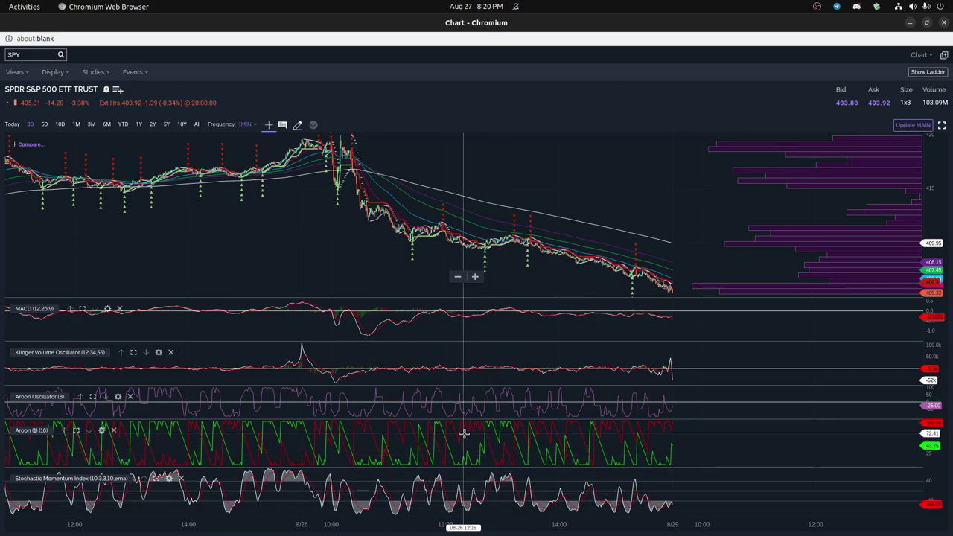
# Examine the enlarged Stochastic Momentum Index against the August 25–26 price moves, and restore the stacked study panes.
pyautogui.click(157, 479)
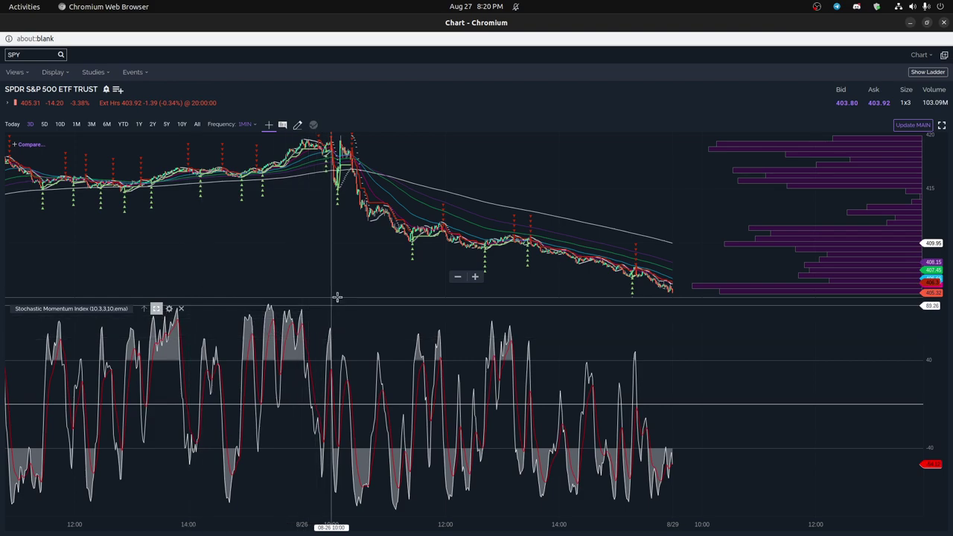
pyautogui.scroll(5, 352, 308)
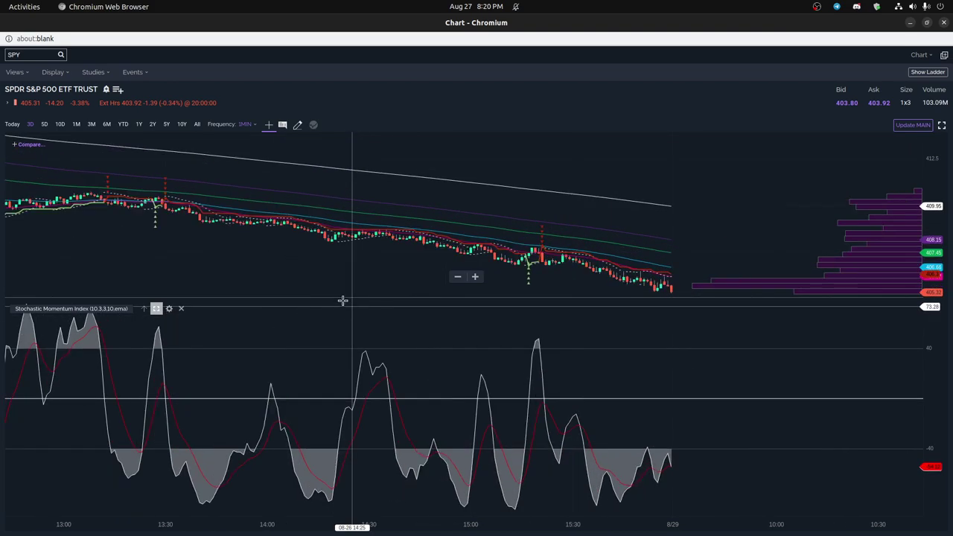
pyautogui.moveTo(306, 288); pyautogui.dragTo(611, 291)
pyautogui.moveTo(351, 263); pyautogui.dragTo(574, 266)
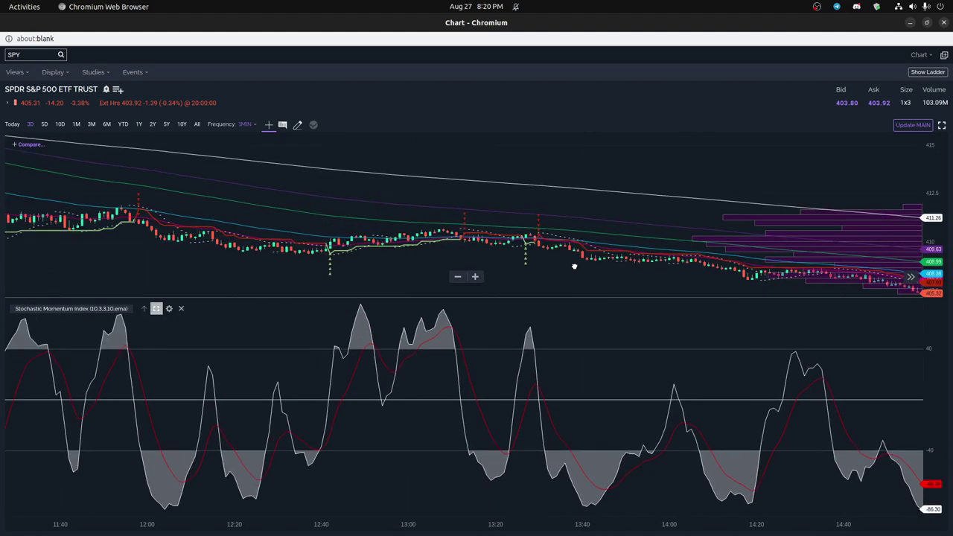
pyautogui.scroll(-5, 462, 283)
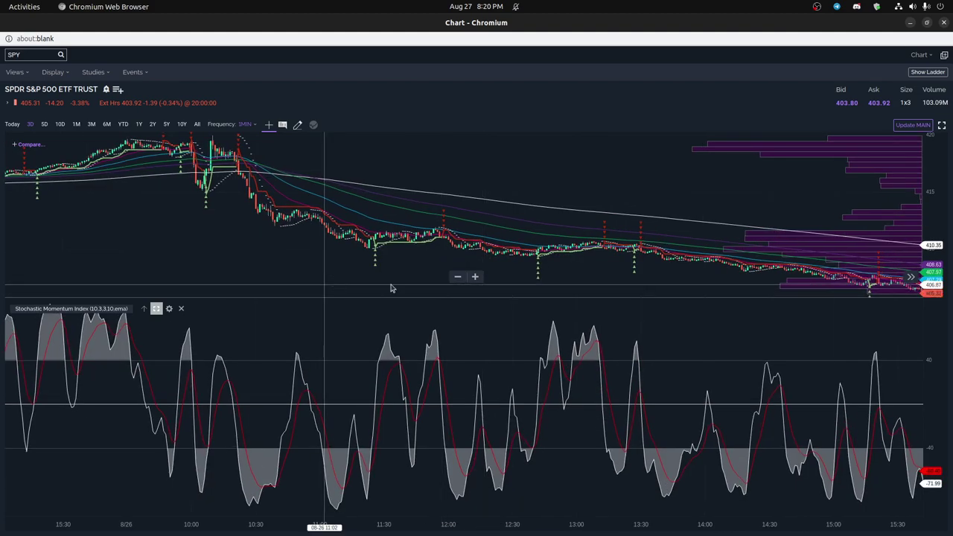
pyautogui.moveTo(389, 285); pyautogui.dragTo(533, 287)
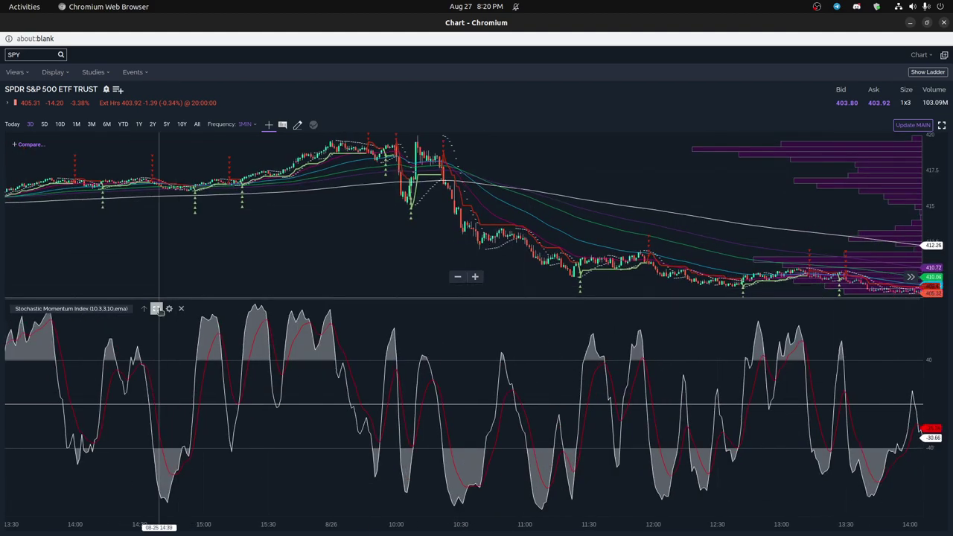
pyautogui.click(156, 308)
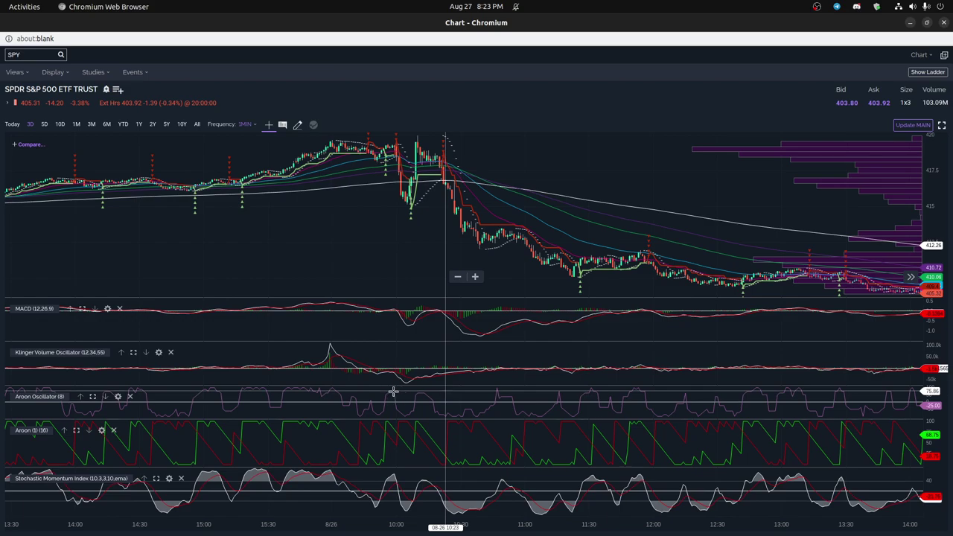
pyautogui.moveTo(2, 339)
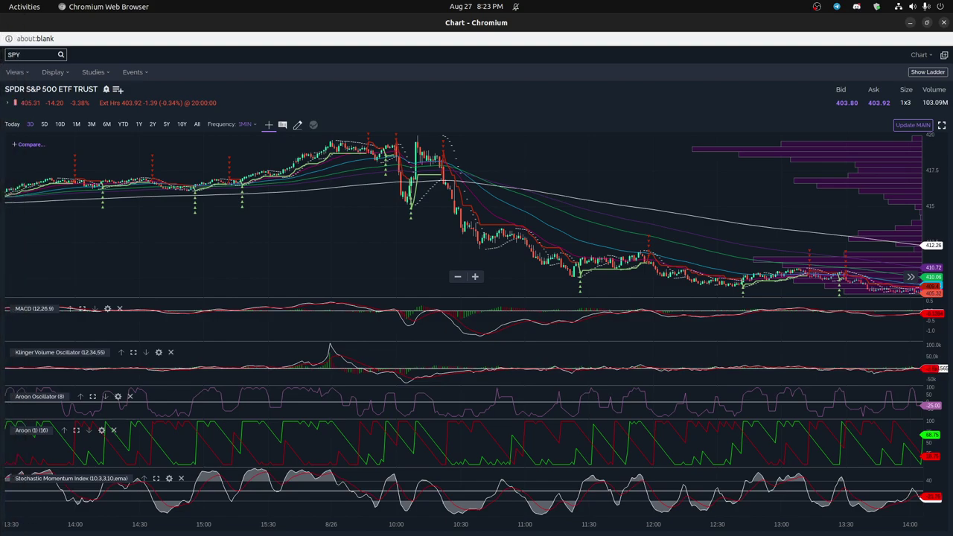